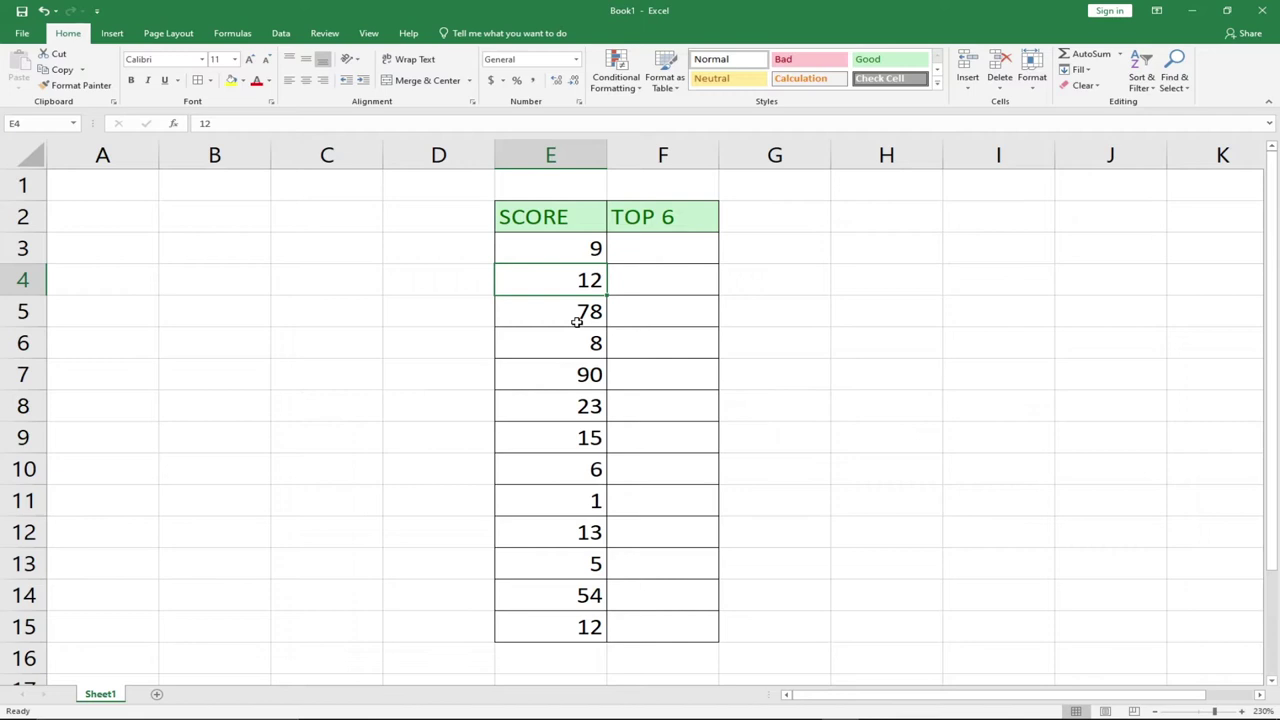
# Look over the SCORE values in E3:E15, then select cell F3 for the formula.
pyautogui.moveTo(586, 246); pyautogui.dragTo(577, 626)
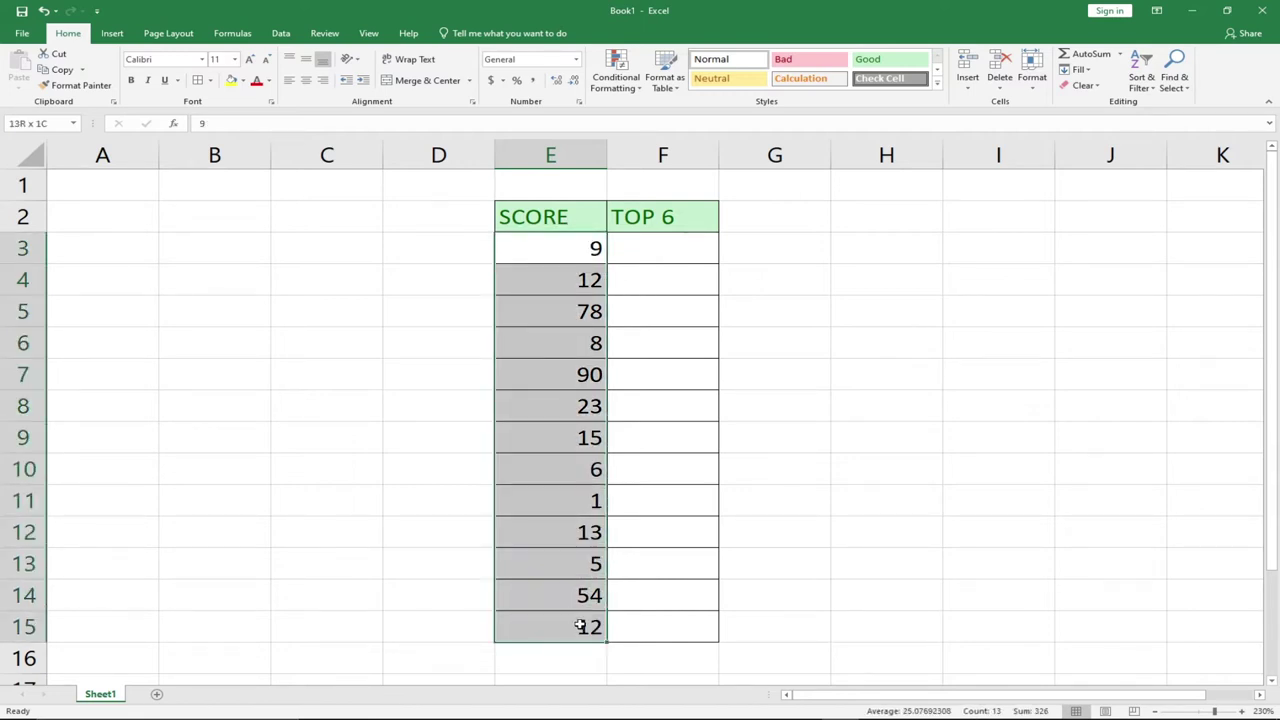
pyautogui.click(648, 217)
pyautogui.moveTo(571, 243); pyautogui.dragTo(580, 623)
pyautogui.click(641, 344)
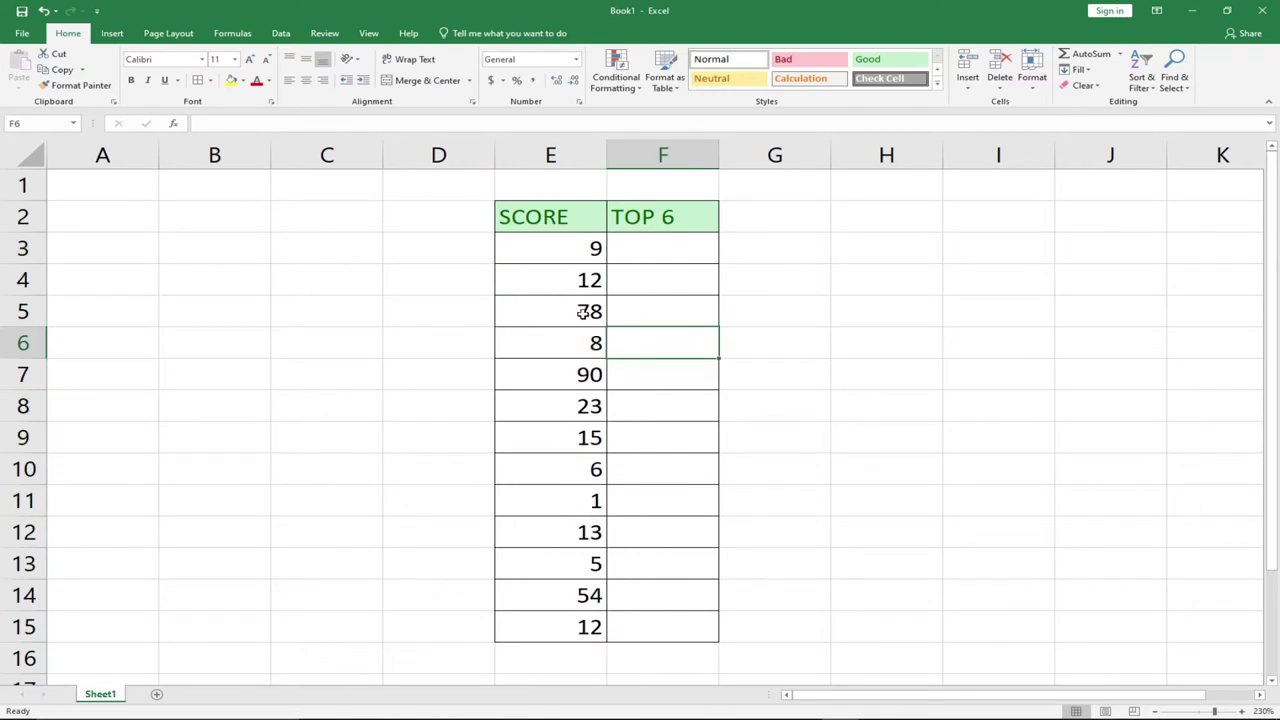
pyautogui.moveTo(557, 250); pyautogui.dragTo(571, 623)
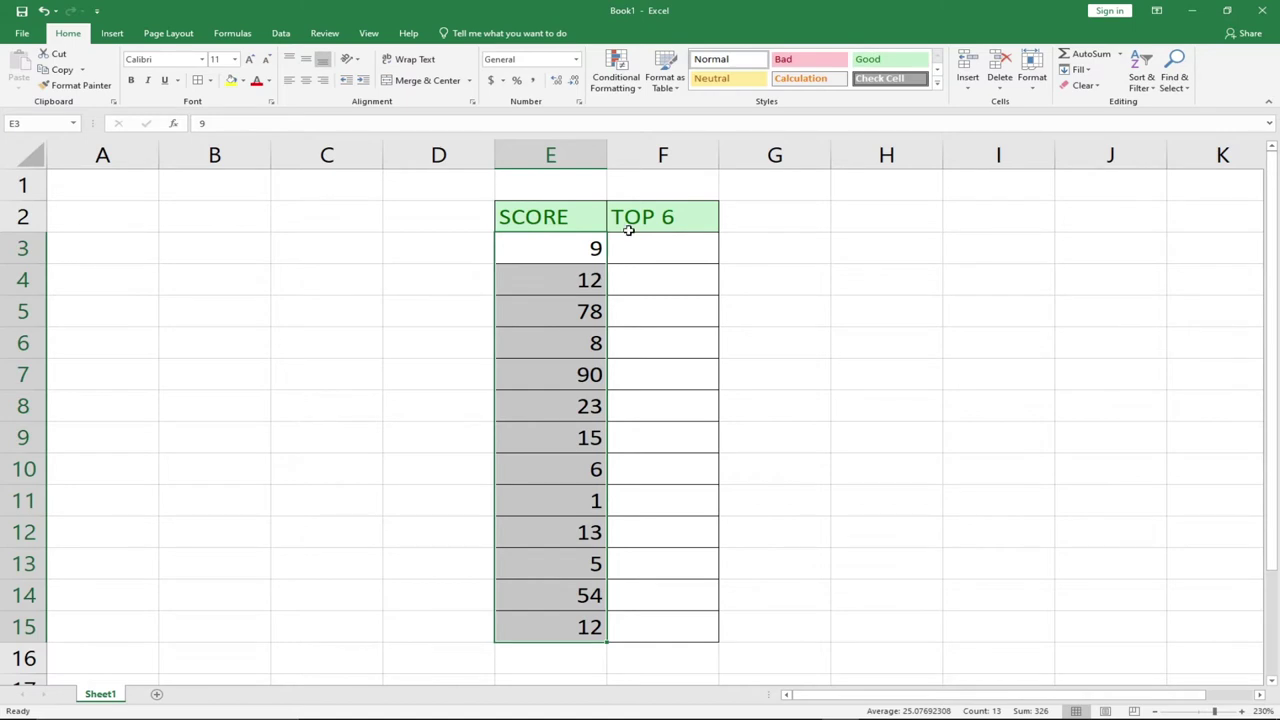
pyautogui.click(659, 285)
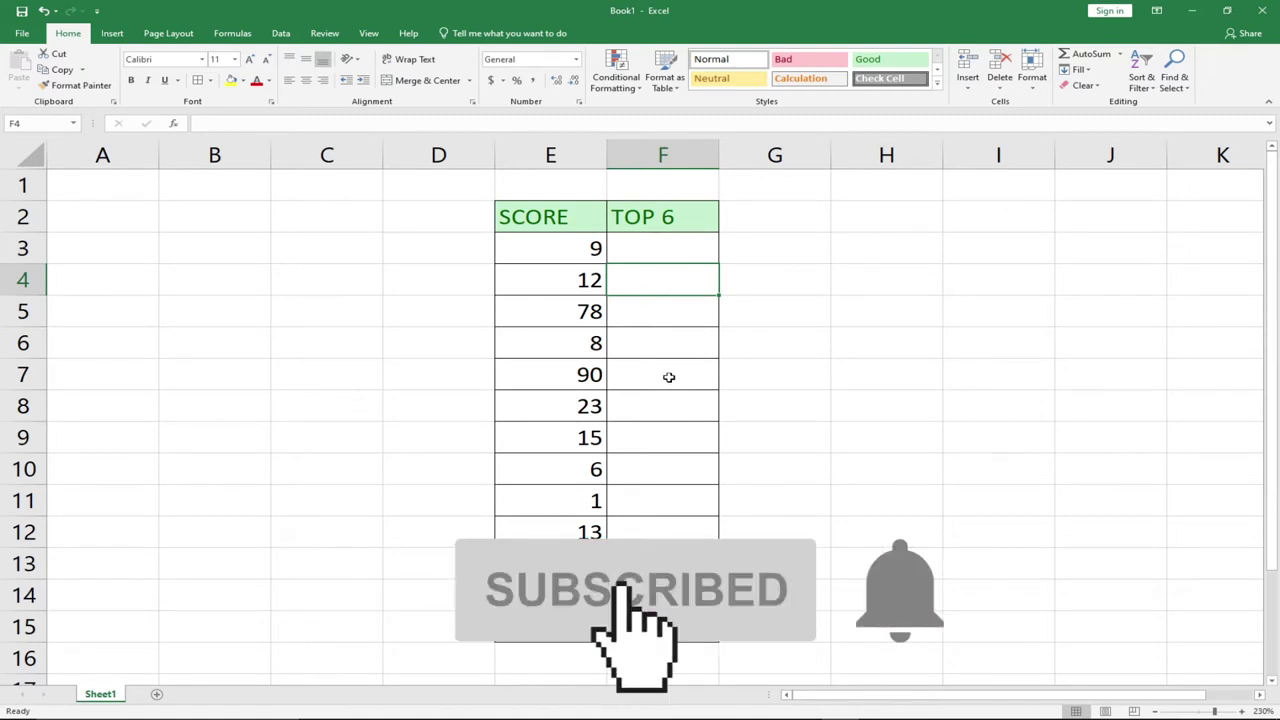
pyautogui.click(641, 310)
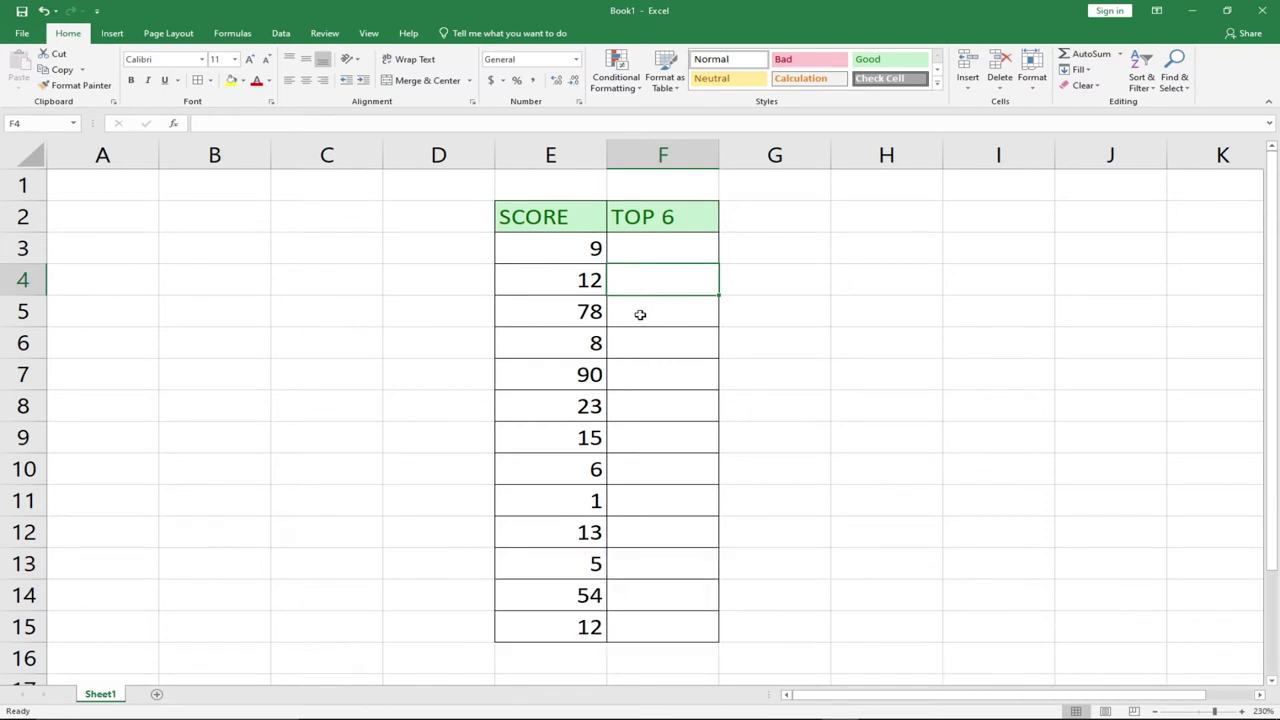
pyautogui.click(652, 246)
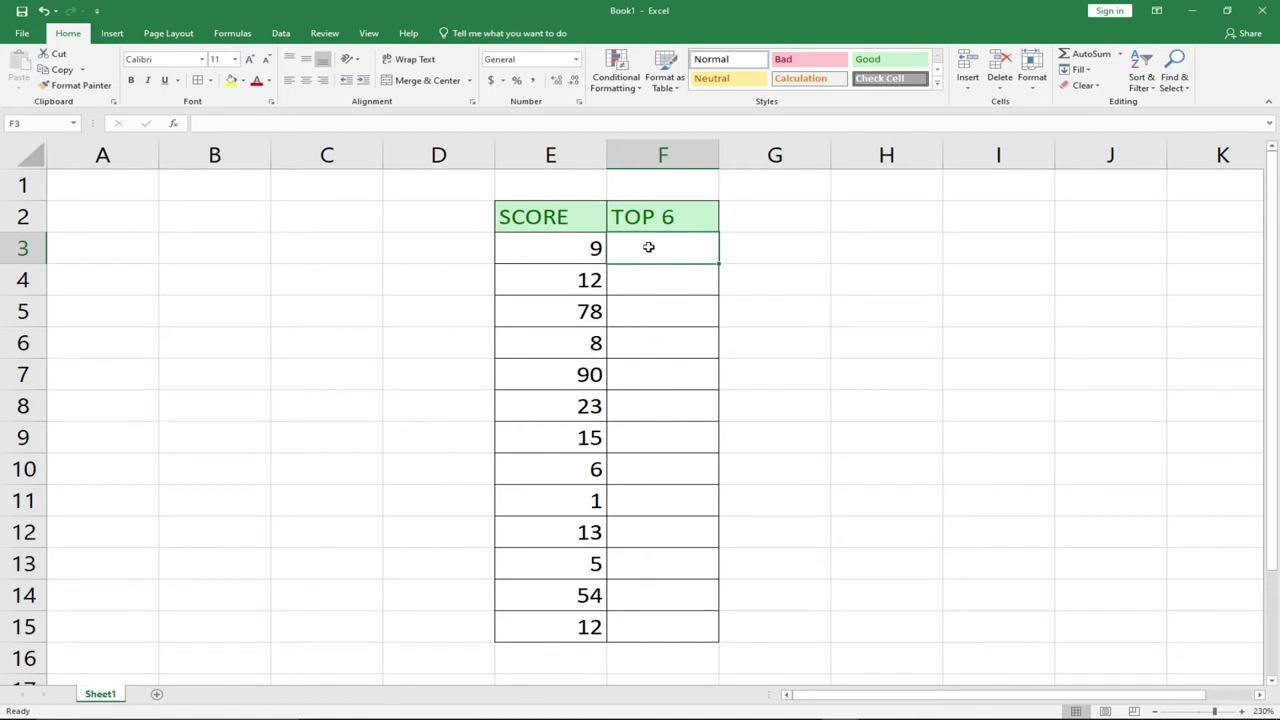
# Start F3's formula as =SUMPRODUCT(LARGE( using the function autocomplete suggestions.
pyautogui.write('=s')
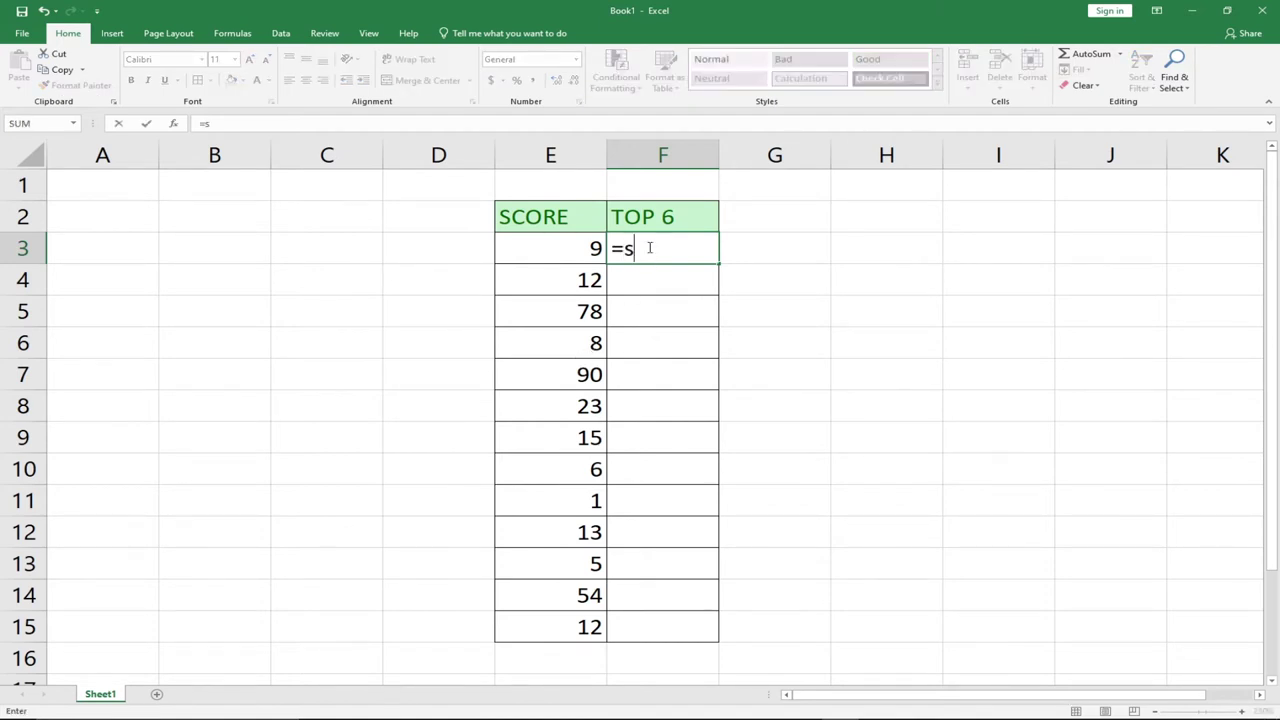
pyautogui.write('ump')
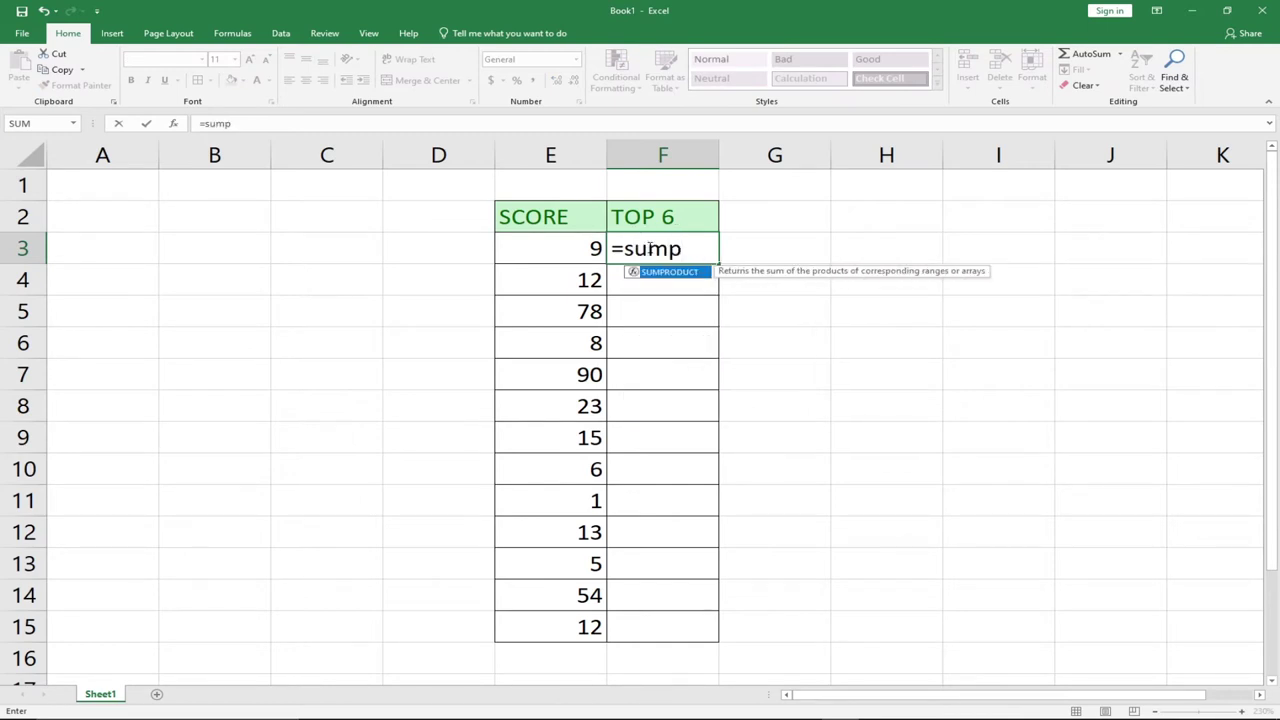
pyautogui.press('Tab')
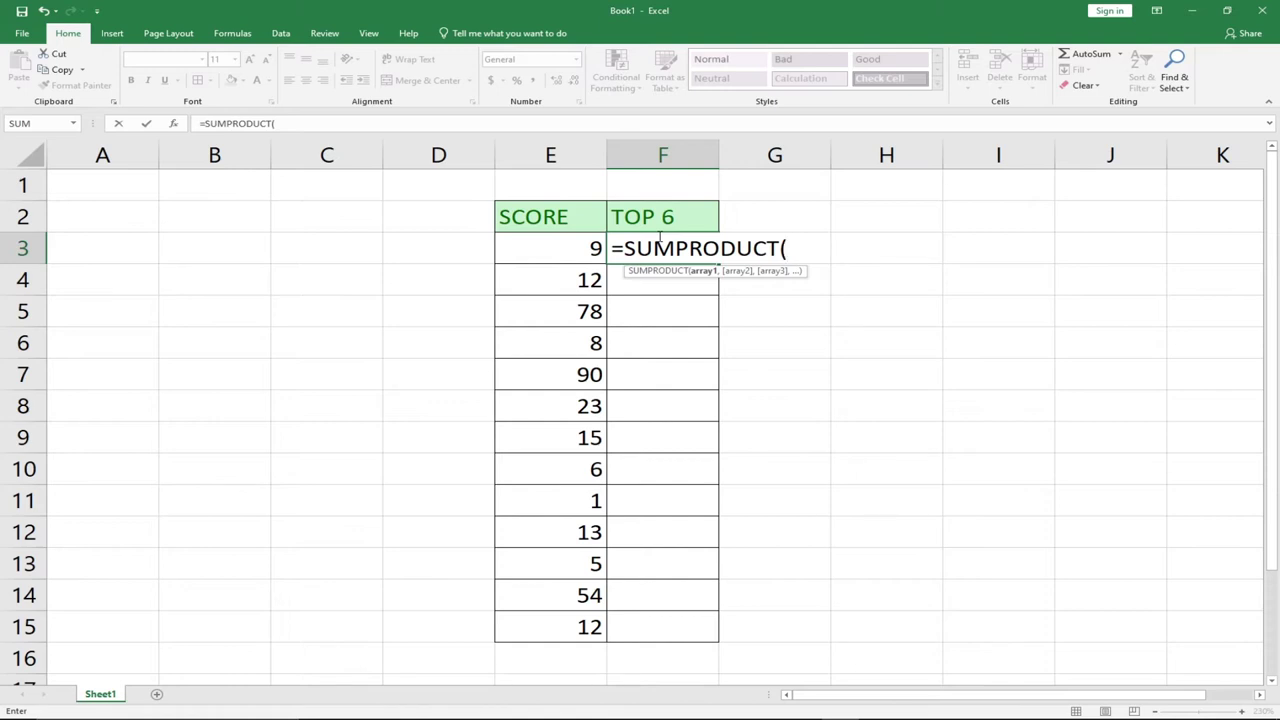
pyautogui.write('l')
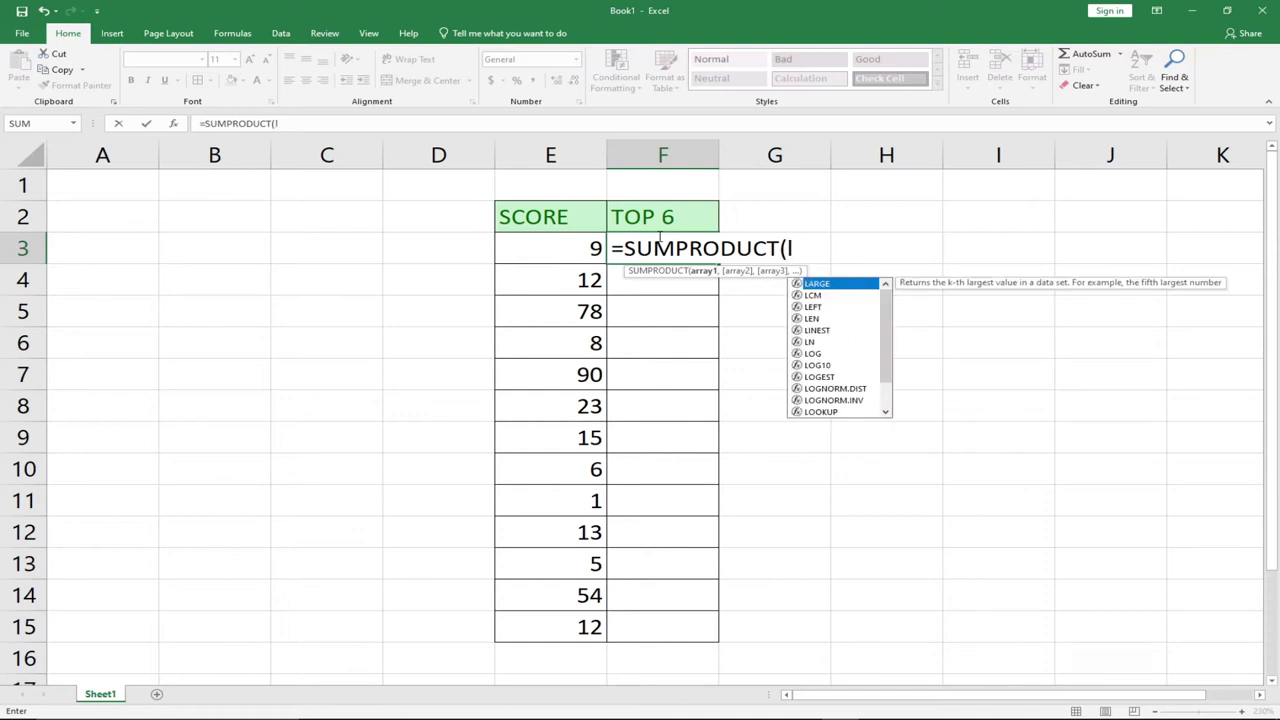
pyautogui.press('Tab')
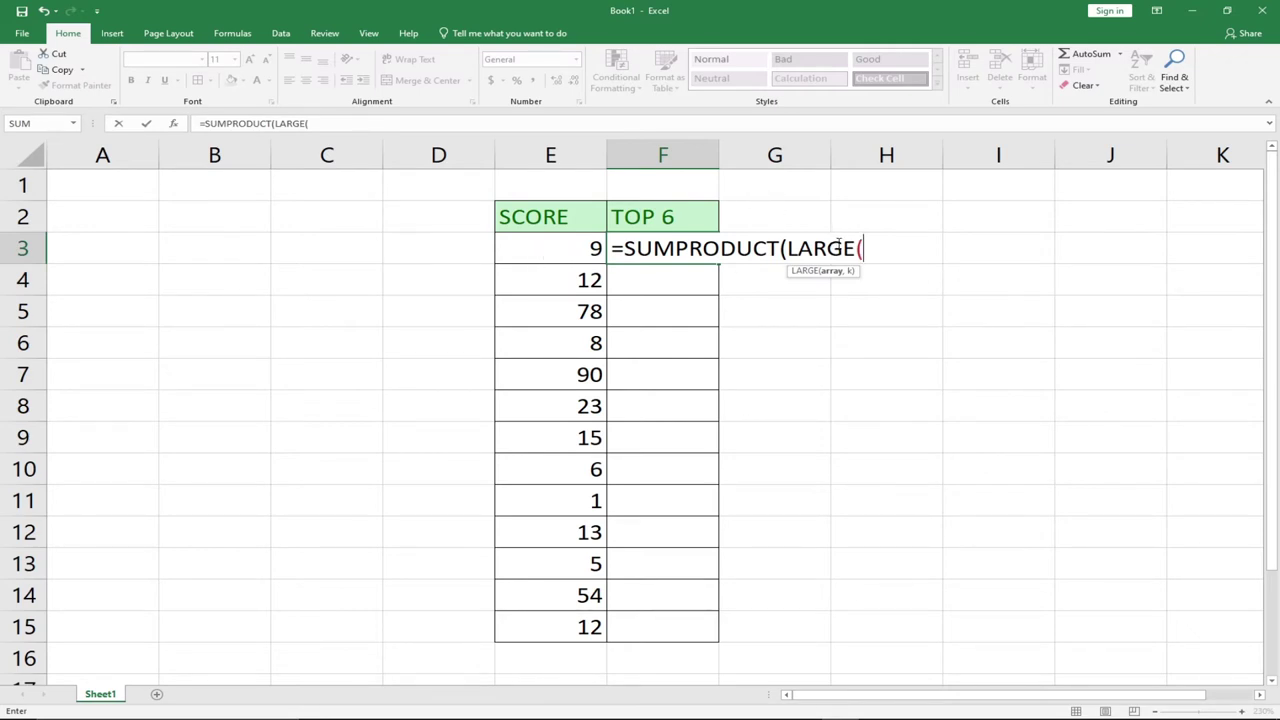
# Complete F3 as =SUMPRODUCT(LARGE(E3:E15,{1,2,3,4,5,6})) and enter it, returning 273.
pyautogui.moveTo(526, 245); pyautogui.dragTo(530, 634)
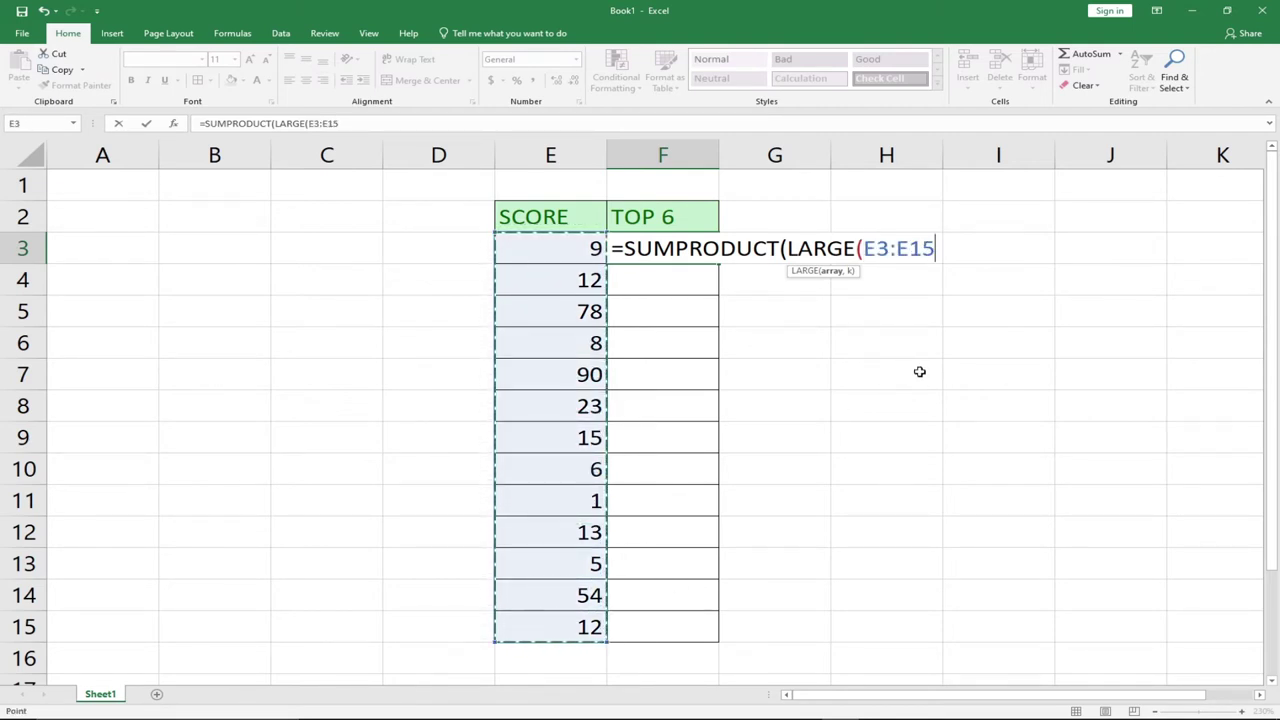
pyautogui.write(',')
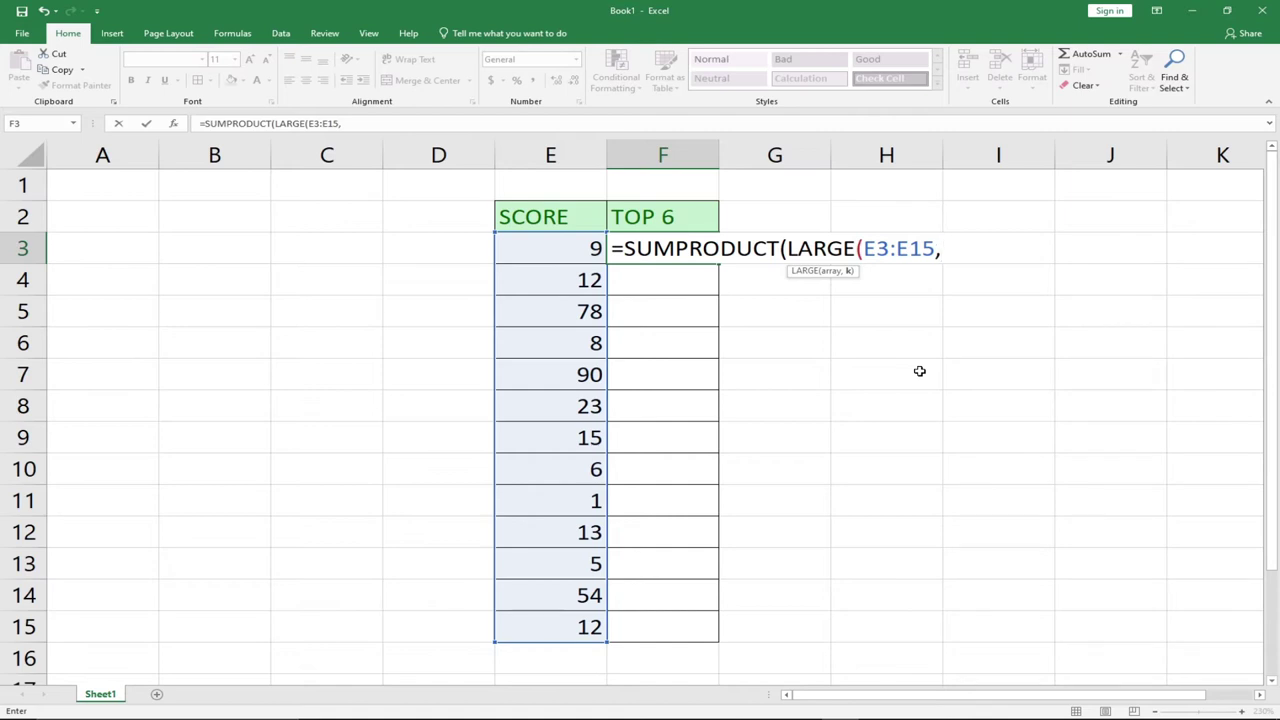
pyautogui.write('{}')
pyautogui.press('Return')
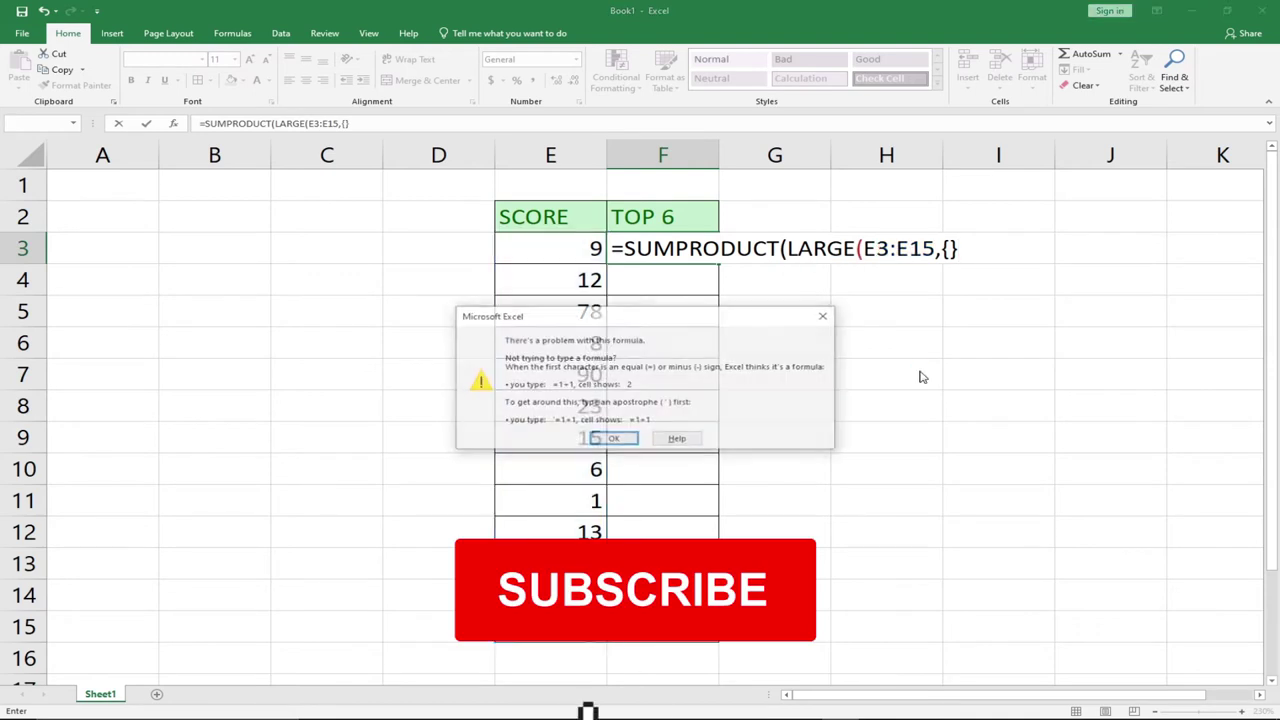
pyautogui.click(615, 441)
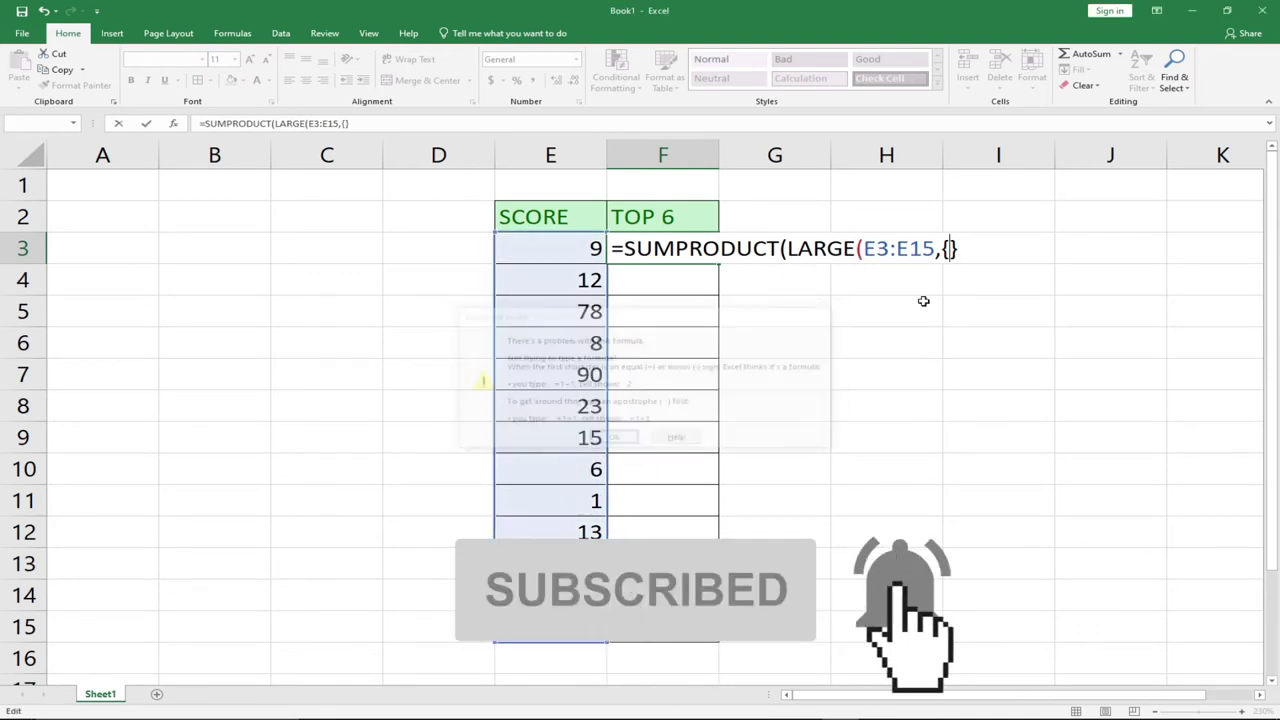
pyautogui.write('1')
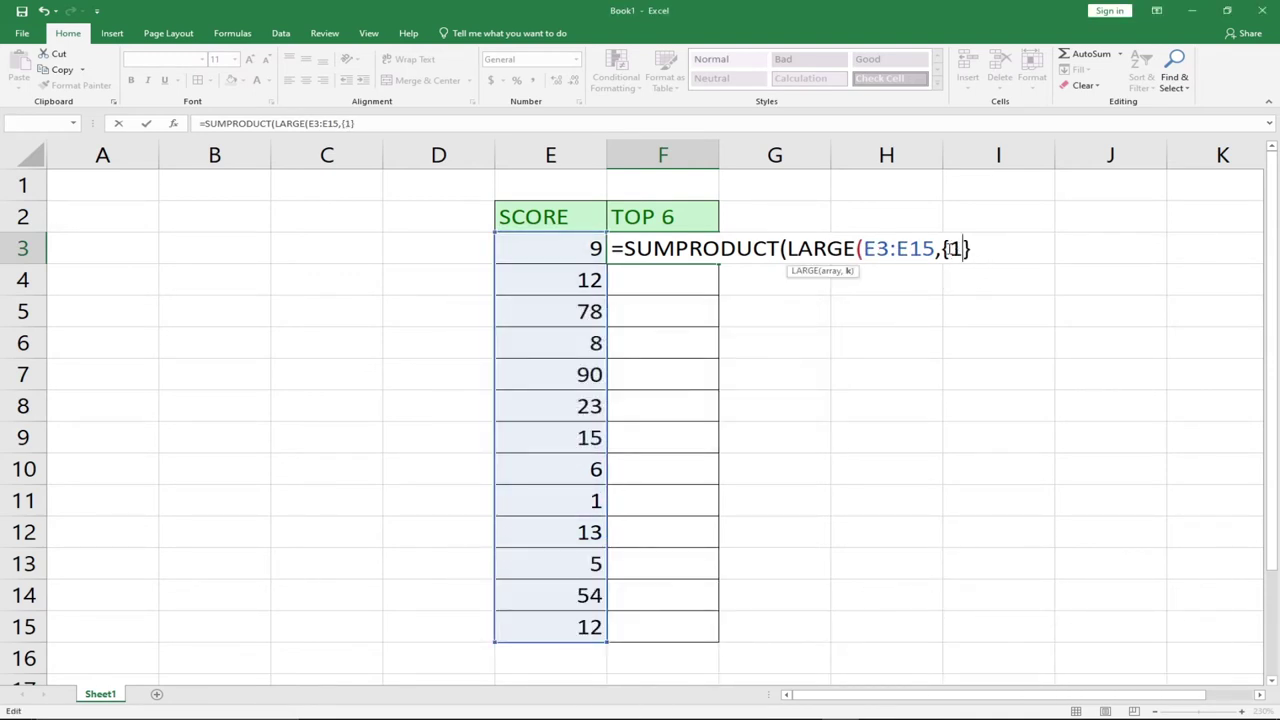
pyautogui.write(',')
pyautogui.write('2,3,')
pyautogui.write('4,5,')
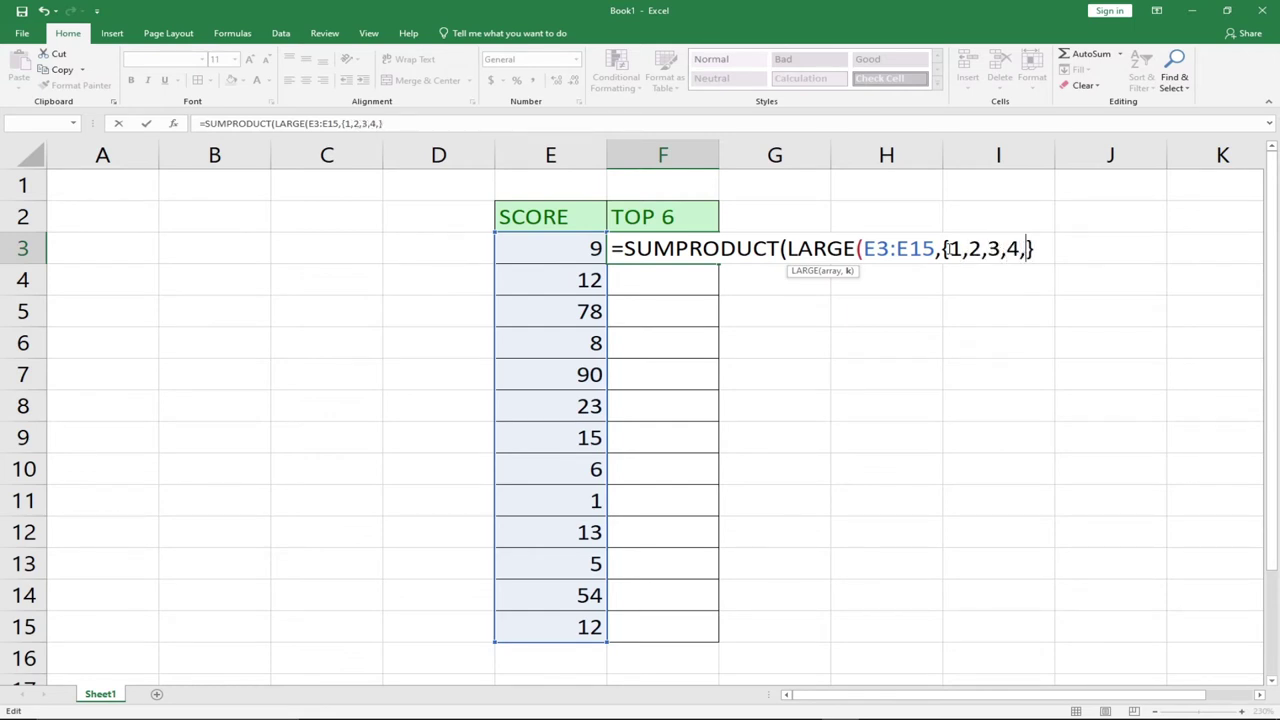
pyautogui.write('6')
pyautogui.click(1072, 249)
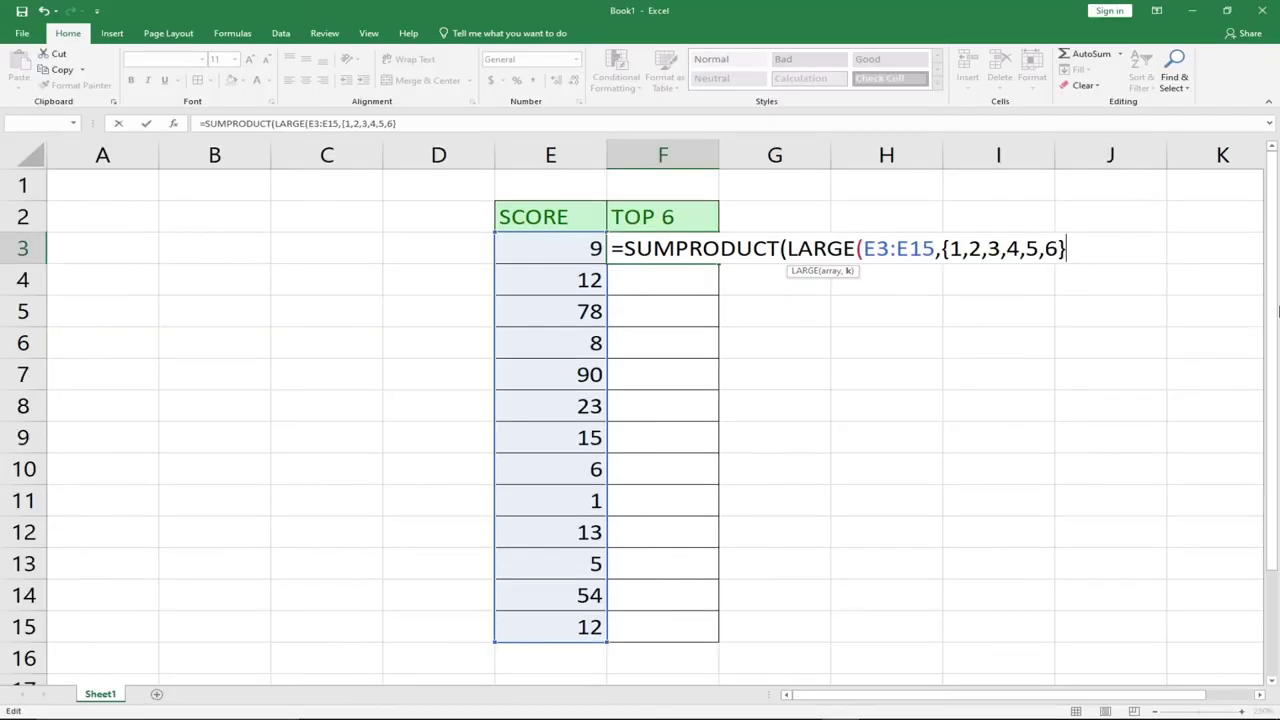
pyautogui.write('))')
pyautogui.press('Return')
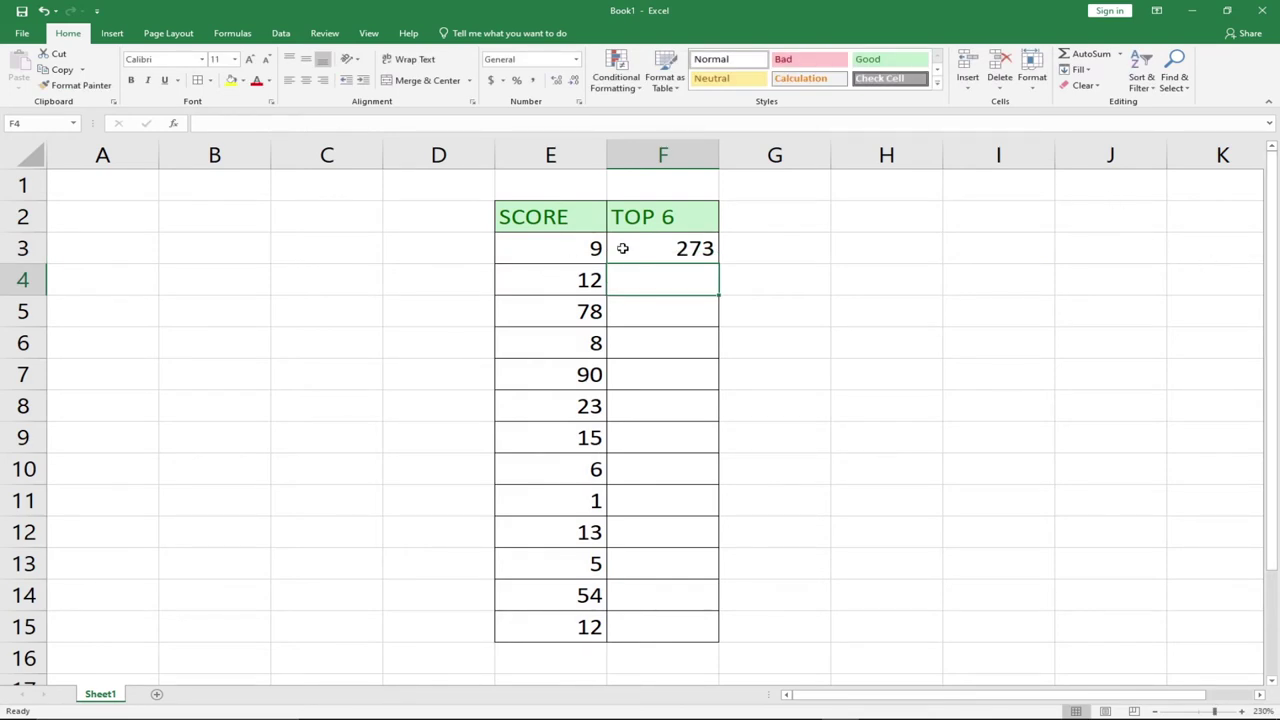
pyautogui.click(645, 240)
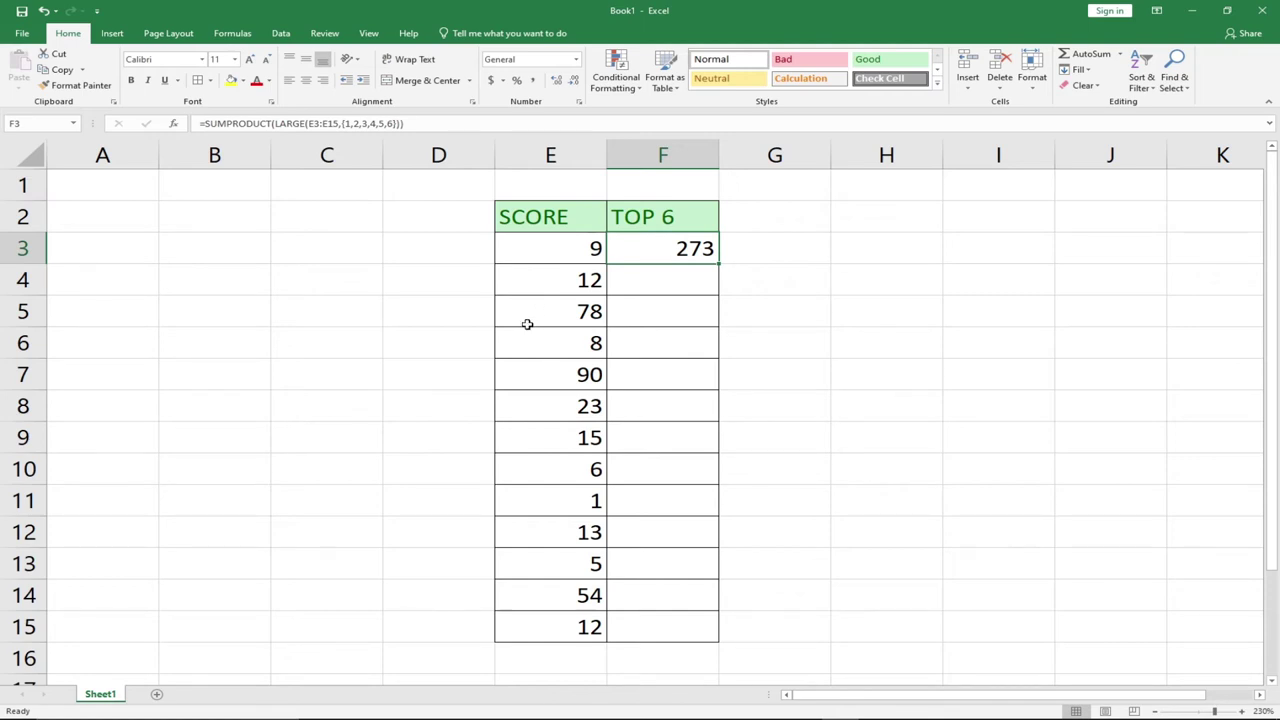
pyautogui.doubleClick(655, 249)
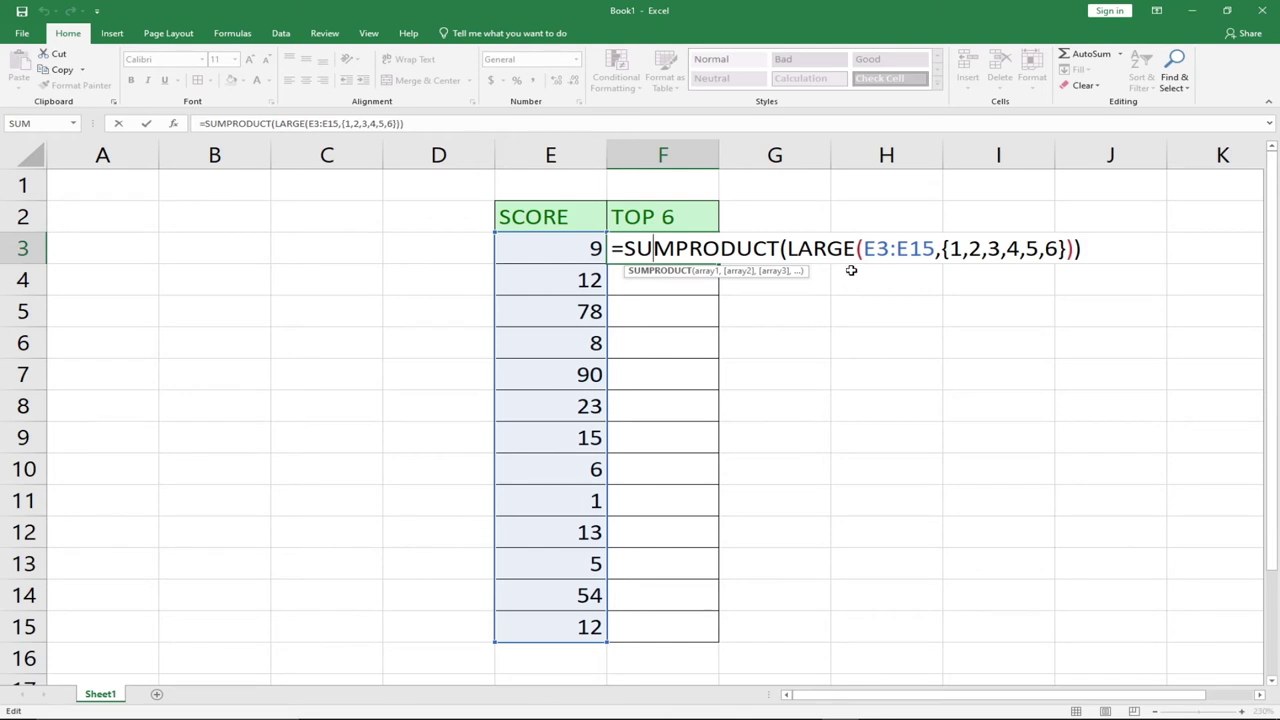
pyautogui.press('Return')
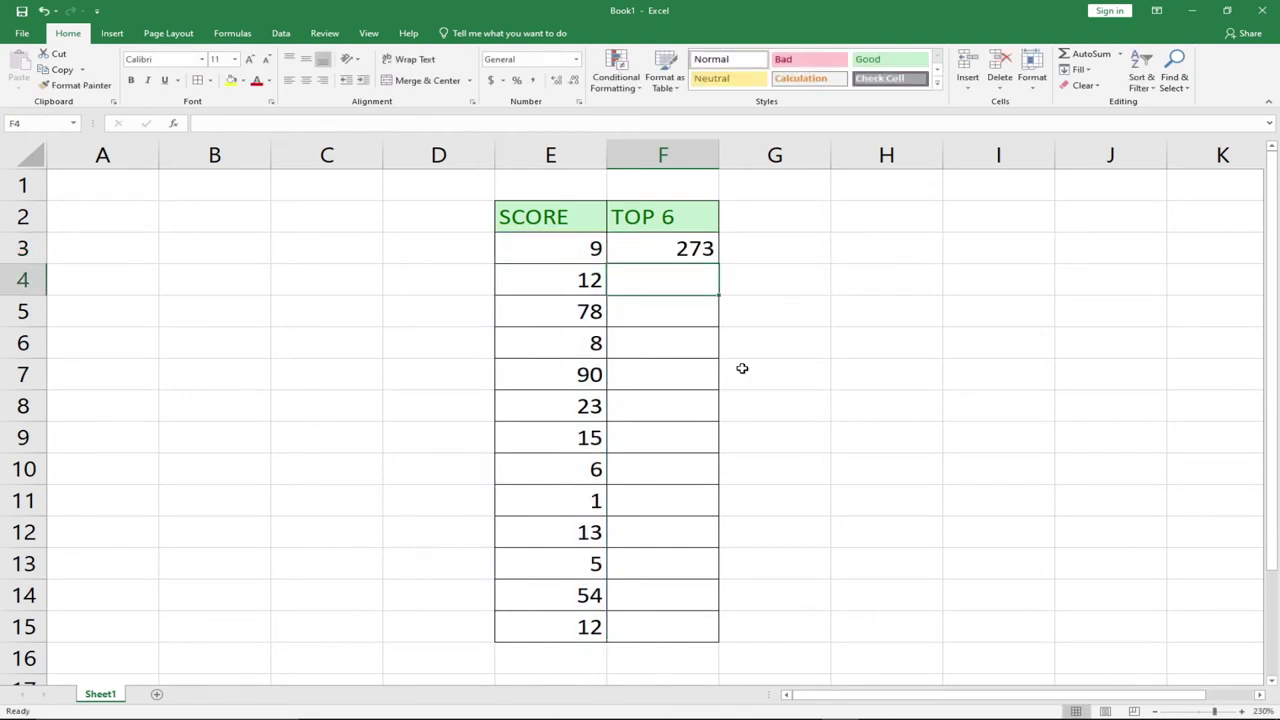
pyautogui.click(668, 245)
pyautogui.click(668, 245)
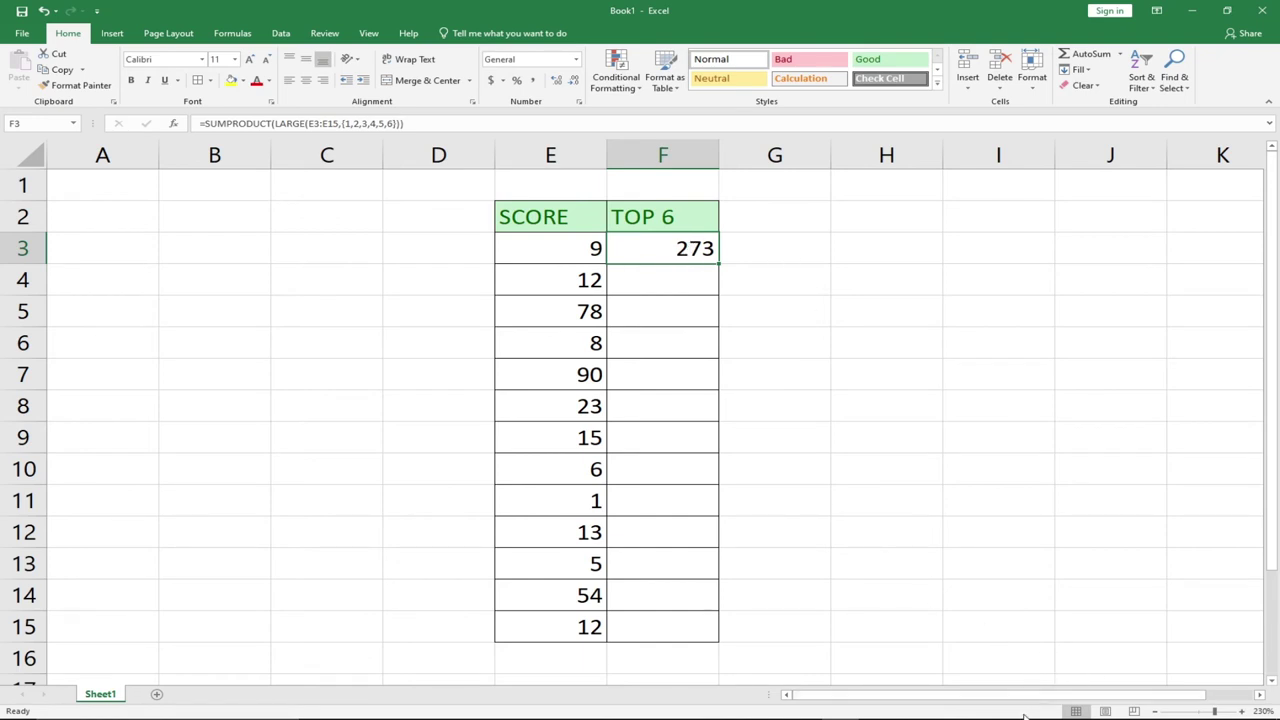
# Multi-select the six top scores in E5, E7, E8, E14, E9 and E12 to check their sum.
pyautogui.click(534, 316)
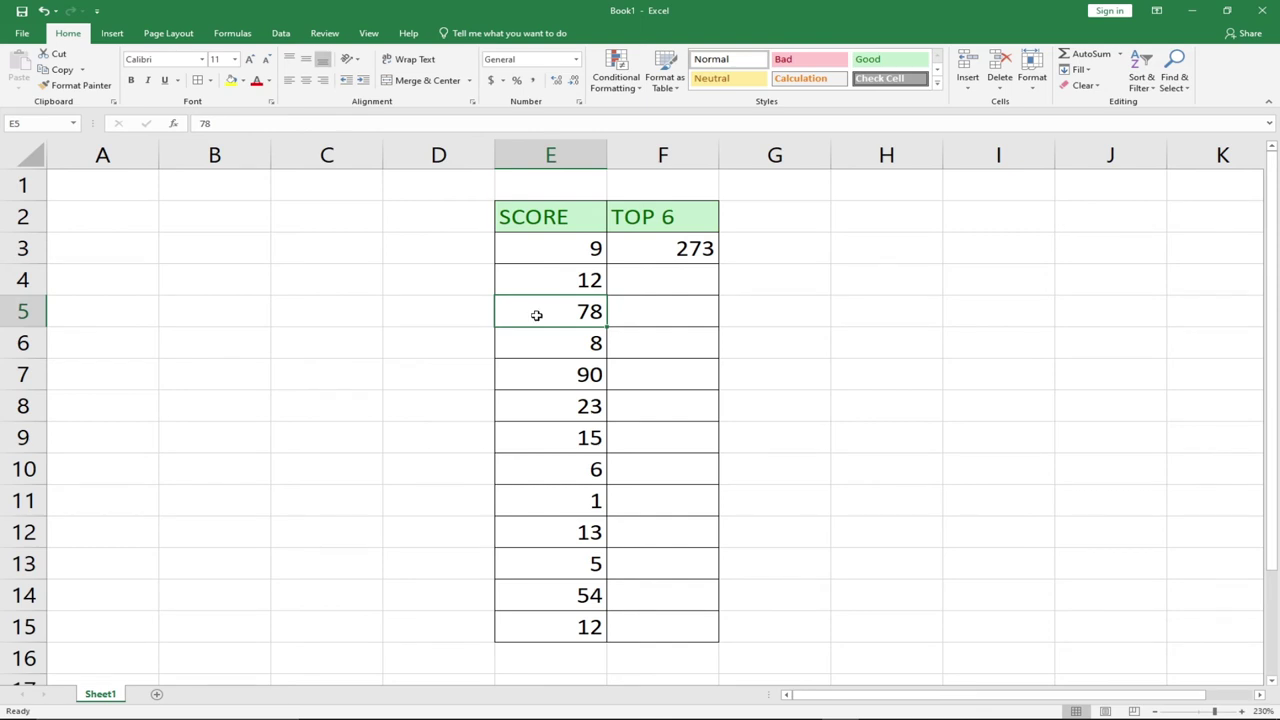
pyautogui.keyDown('ctrl'); pyautogui.click(539, 371); pyautogui.keyUp('ctrl')
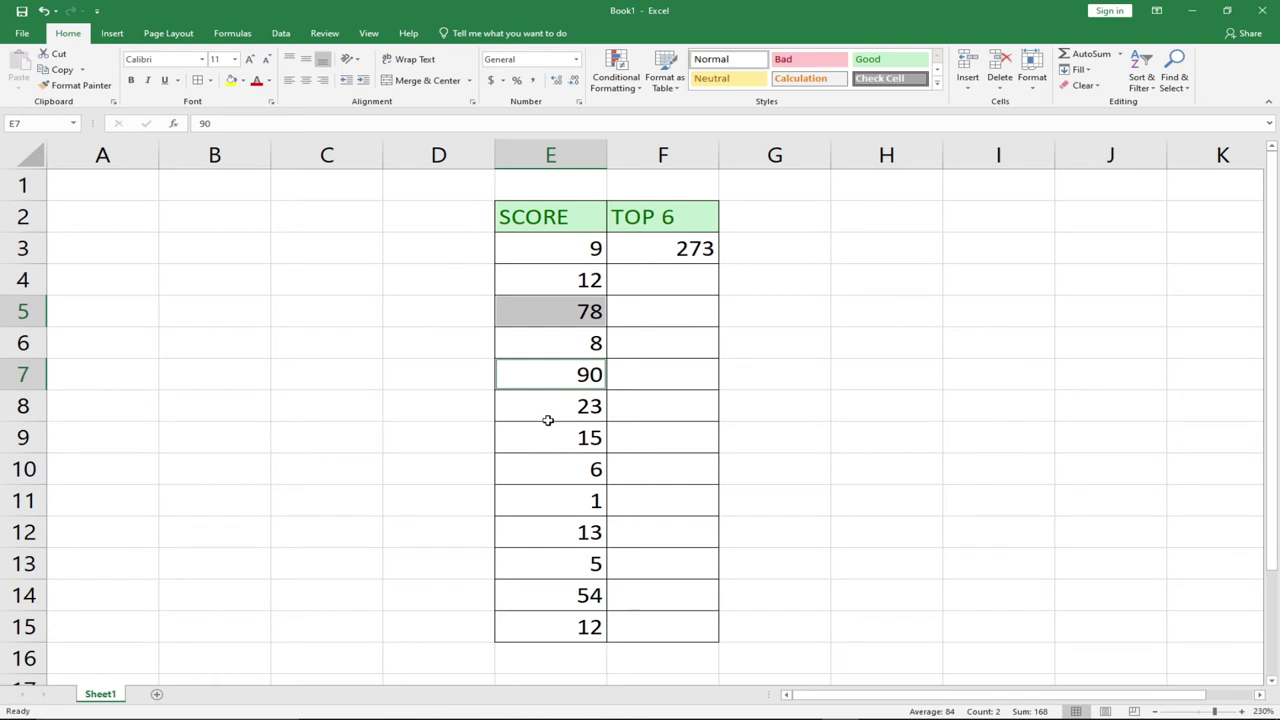
pyautogui.keyDown('ctrl'); pyautogui.click(550, 412); pyautogui.keyUp('ctrl')
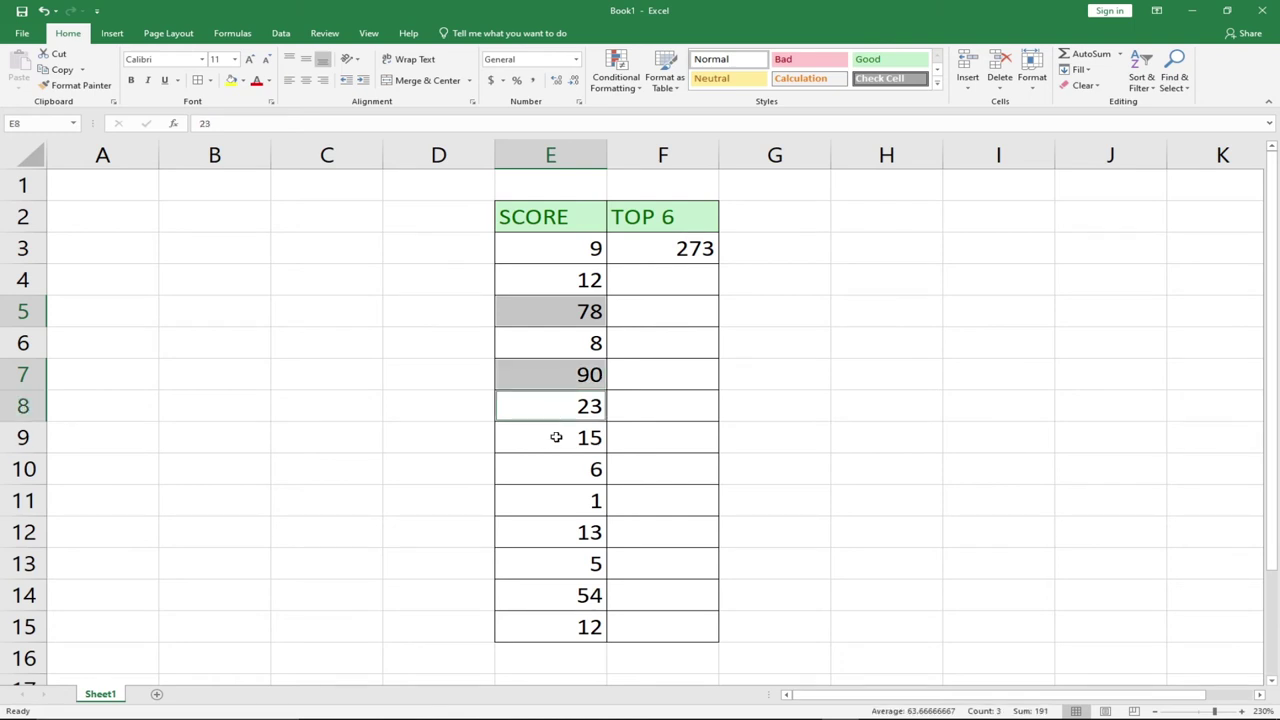
pyautogui.keyDown('ctrl'); pyautogui.click(548, 599); pyautogui.keyUp('ctrl')
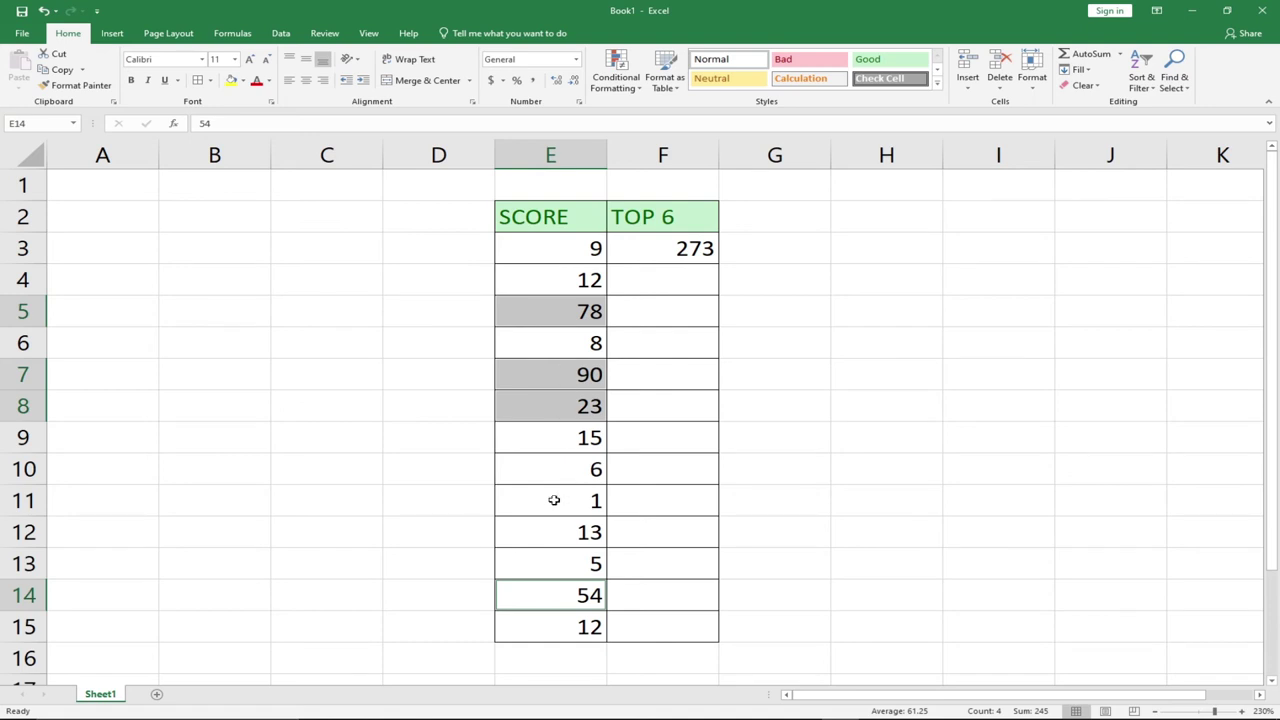
pyautogui.keyDown('ctrl'); pyautogui.click(539, 441); pyautogui.keyUp('ctrl')
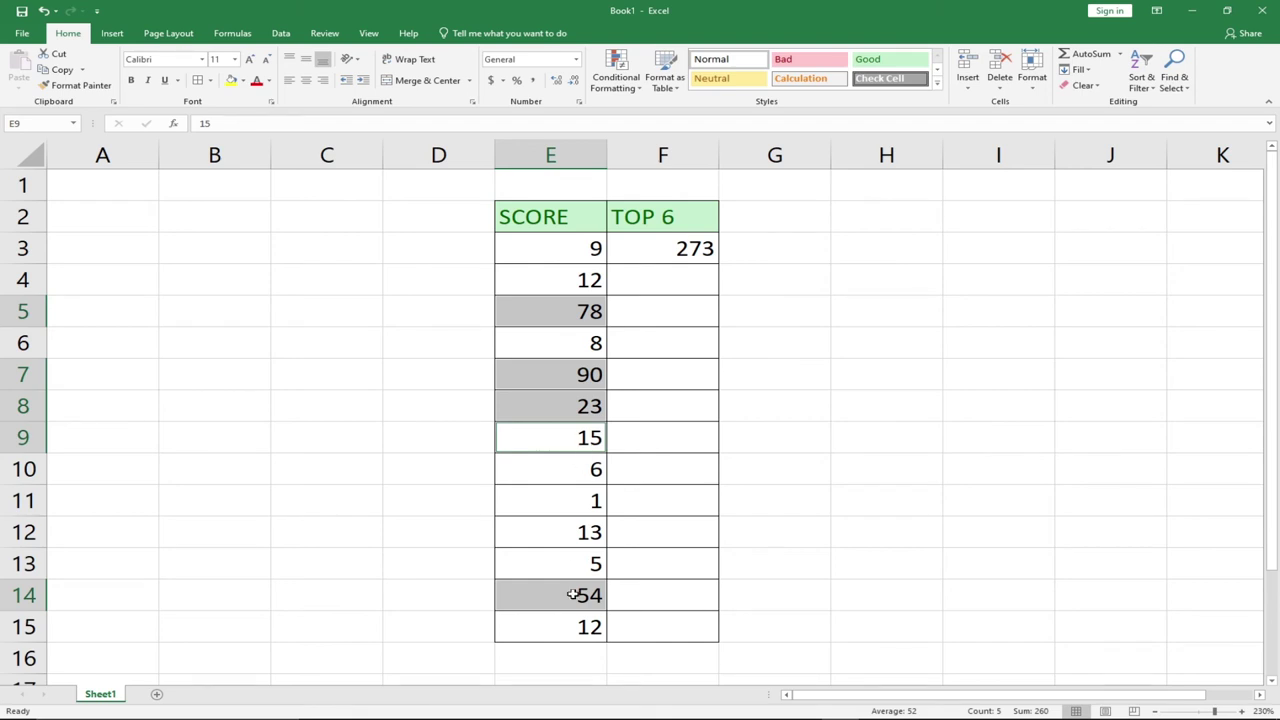
pyautogui.keyDown('ctrl'); pyautogui.click(542, 534); pyautogui.keyUp('ctrl')
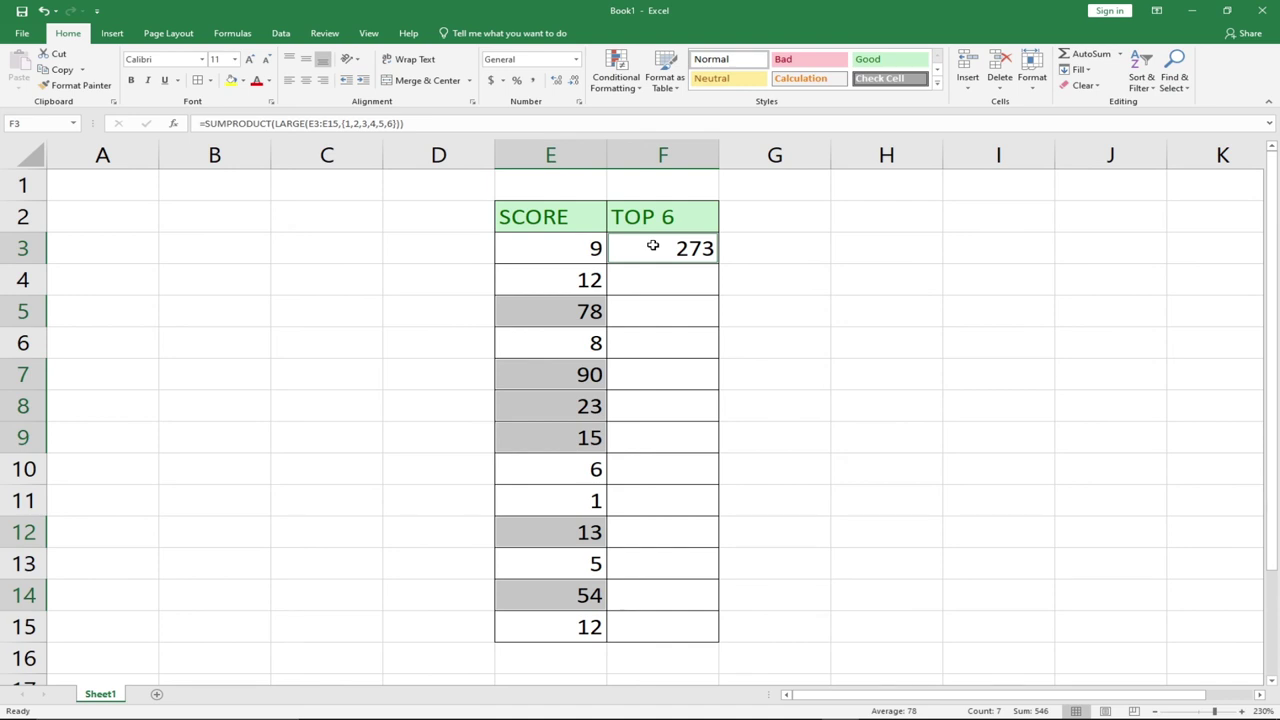
# Edit F3's array constant to {1,2,3,4,5} so it sums the top five scores.
pyautogui.doubleClick(676, 248)
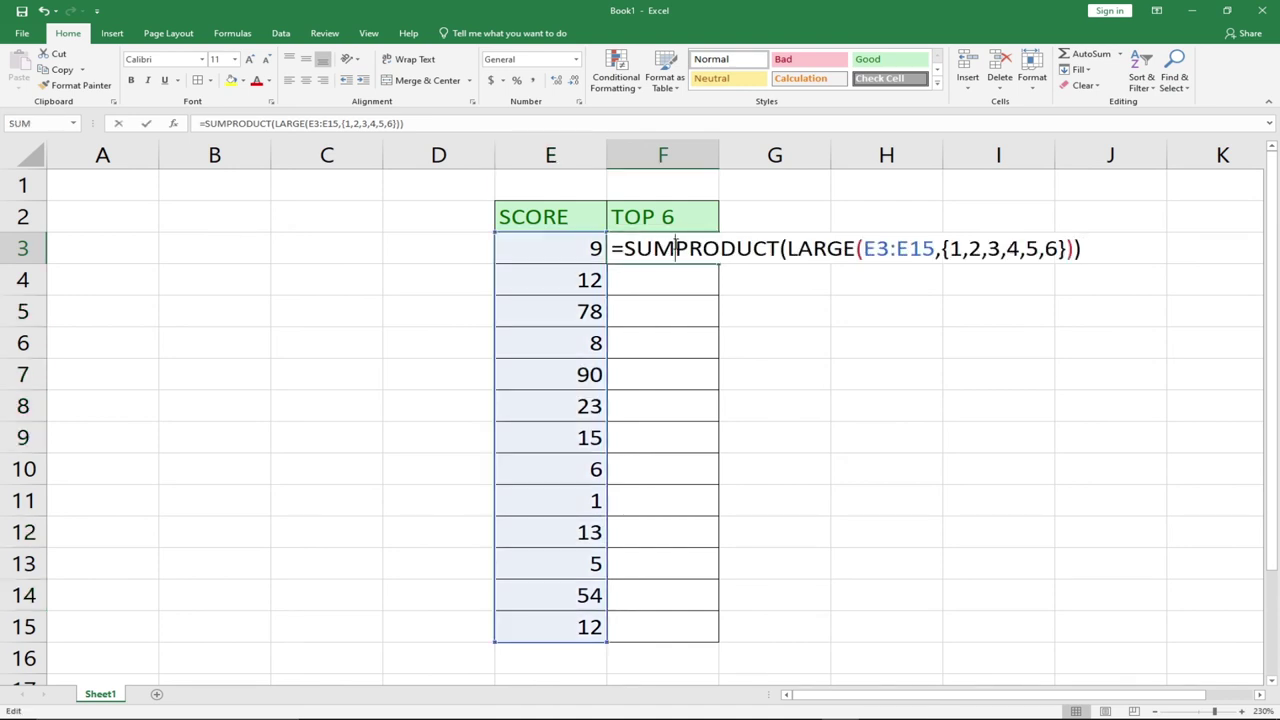
pyautogui.click(1062, 248)
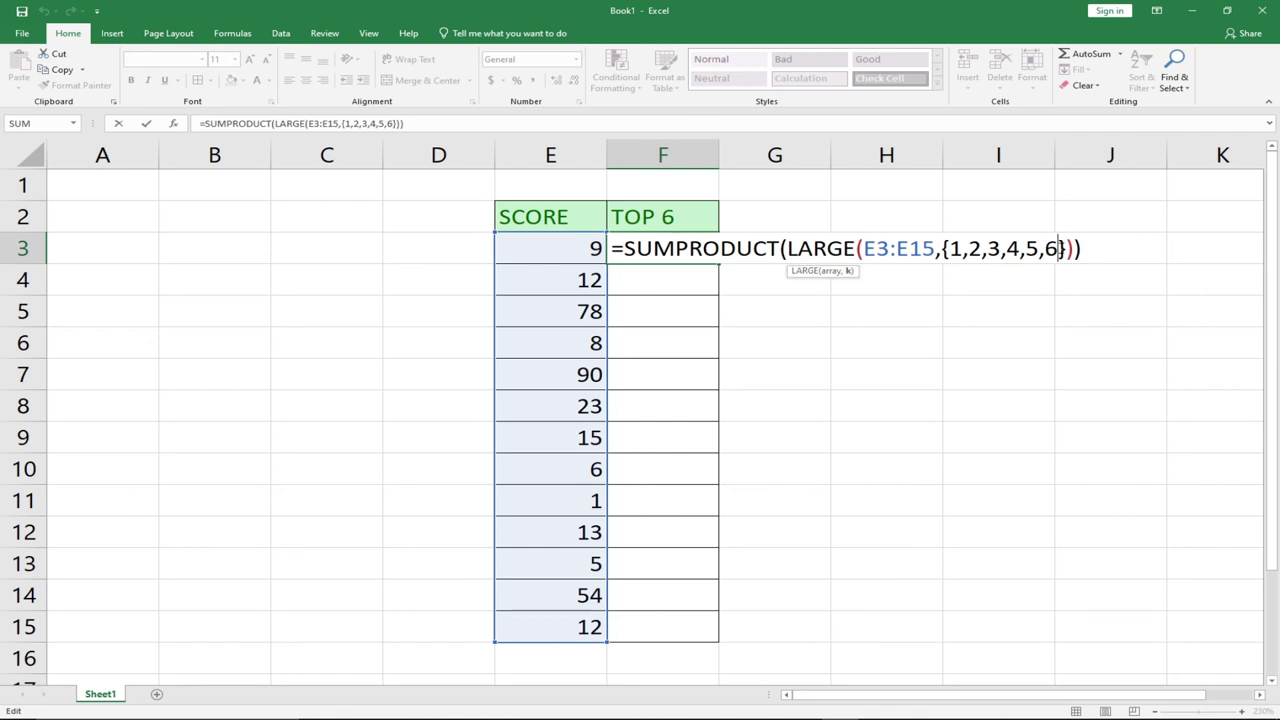
pyautogui.press('BackSpace')
pyautogui.press('BackSpace')
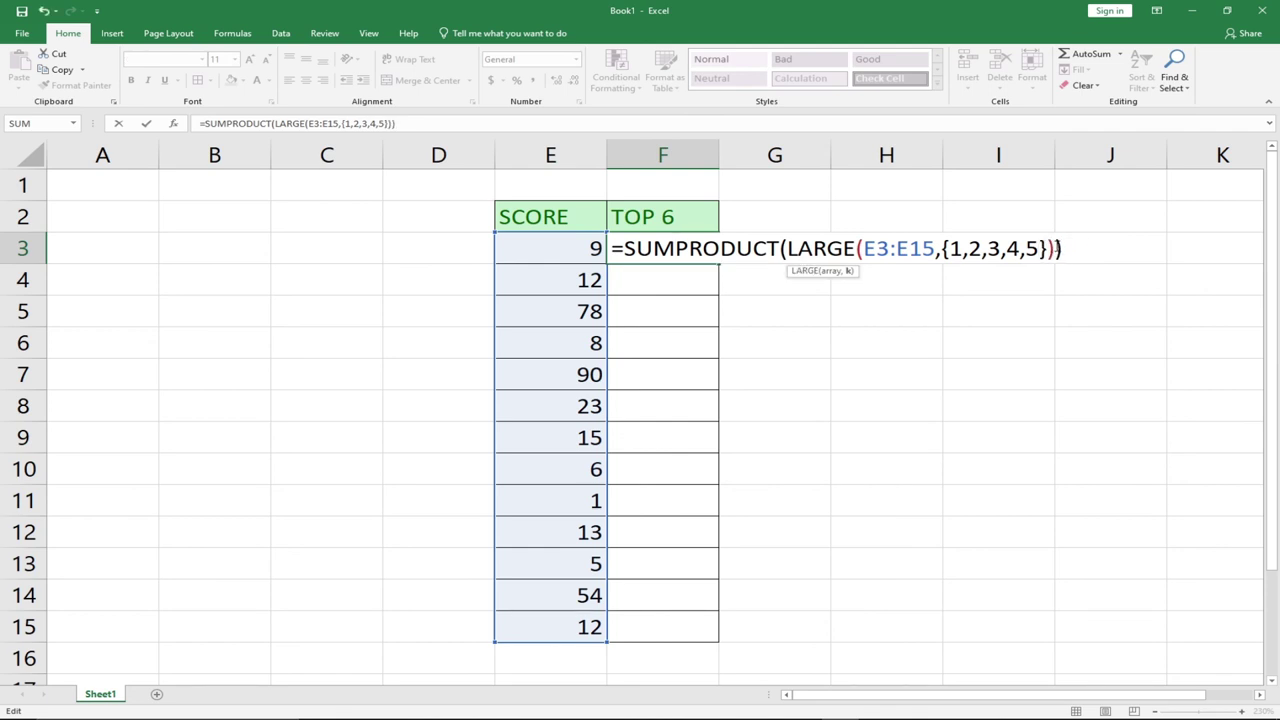
pyautogui.press('Return')
# Reselect F3 to check the formula, then select scores down to E5 (78).
pyautogui.click(647, 253)
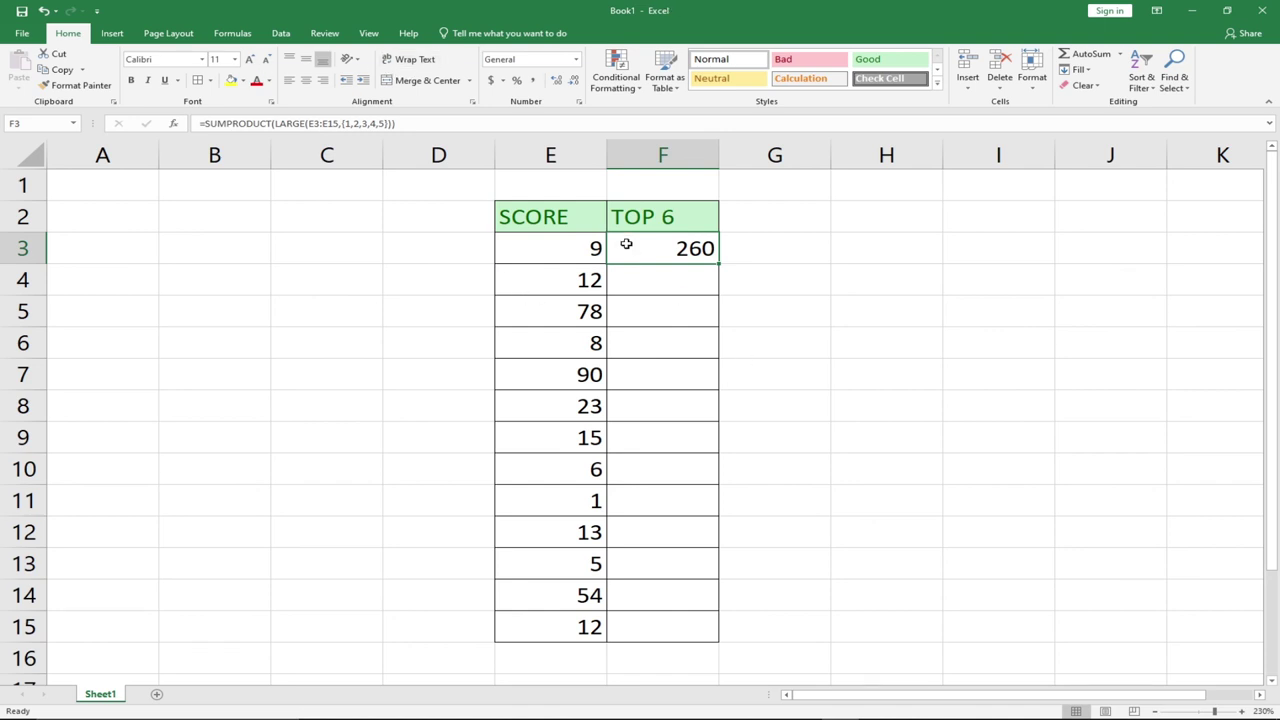
pyautogui.click(562, 256)
pyautogui.click(563, 282)
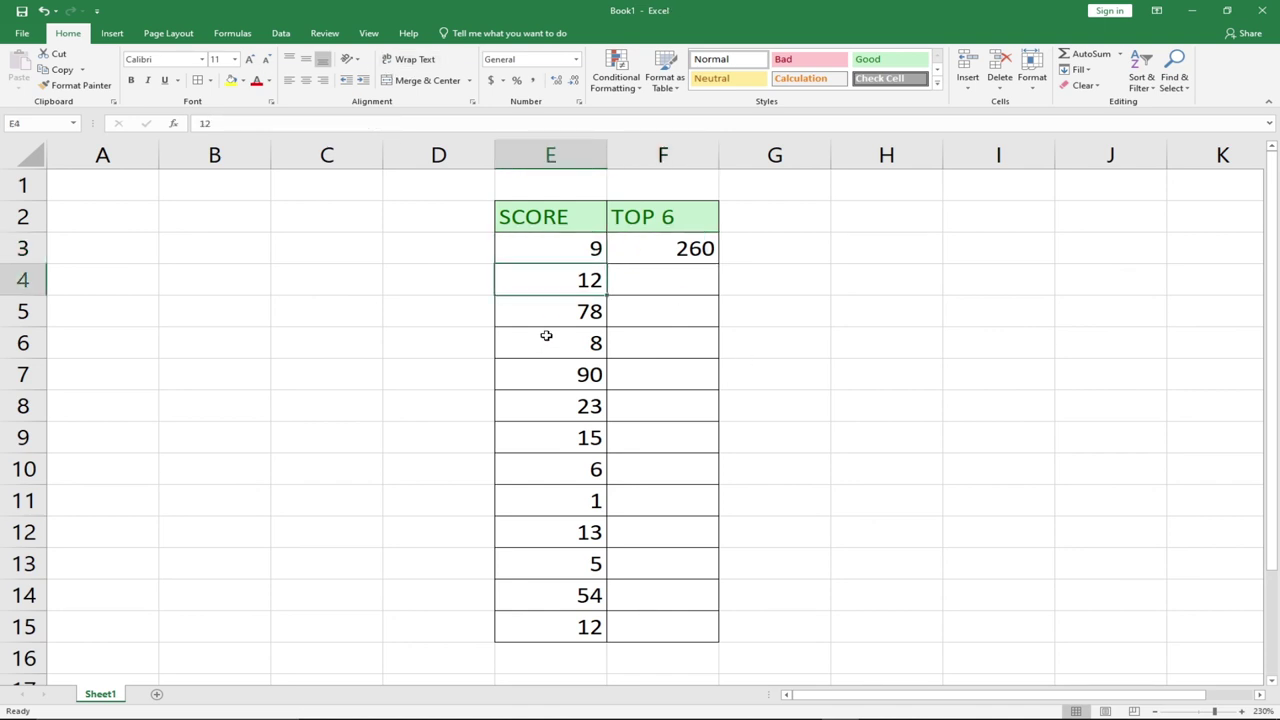
pyautogui.click(553, 310)
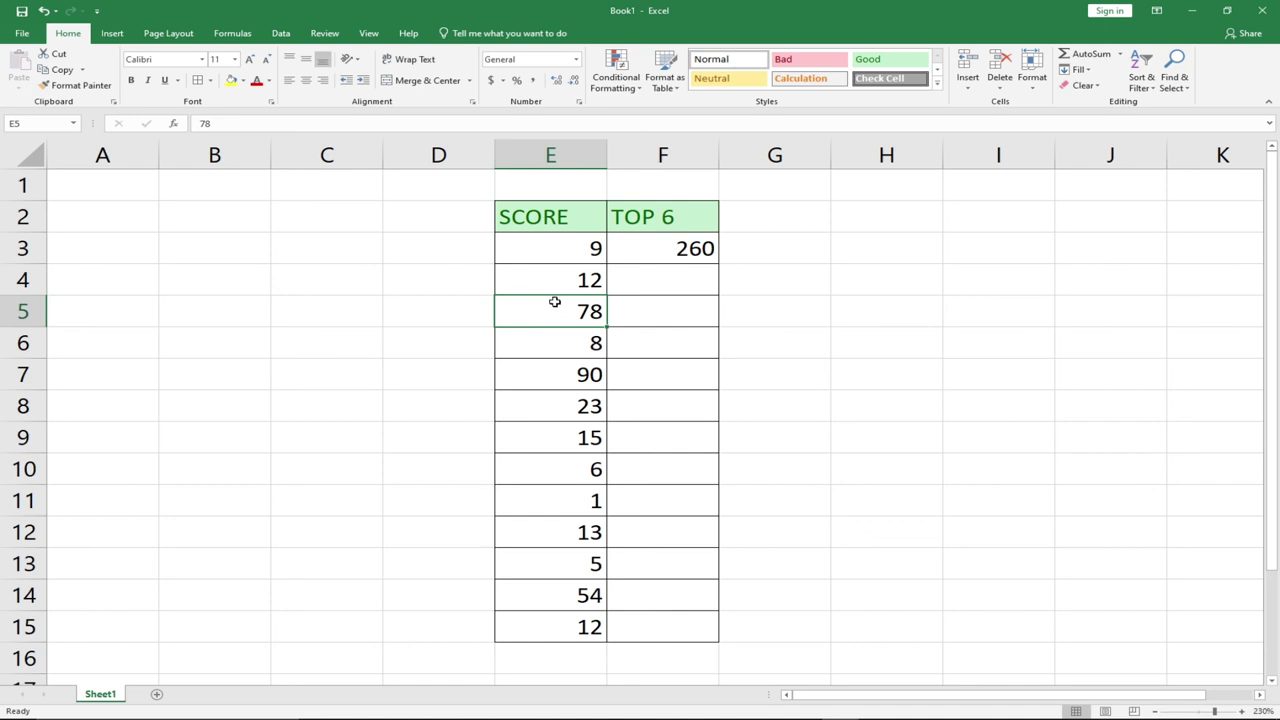